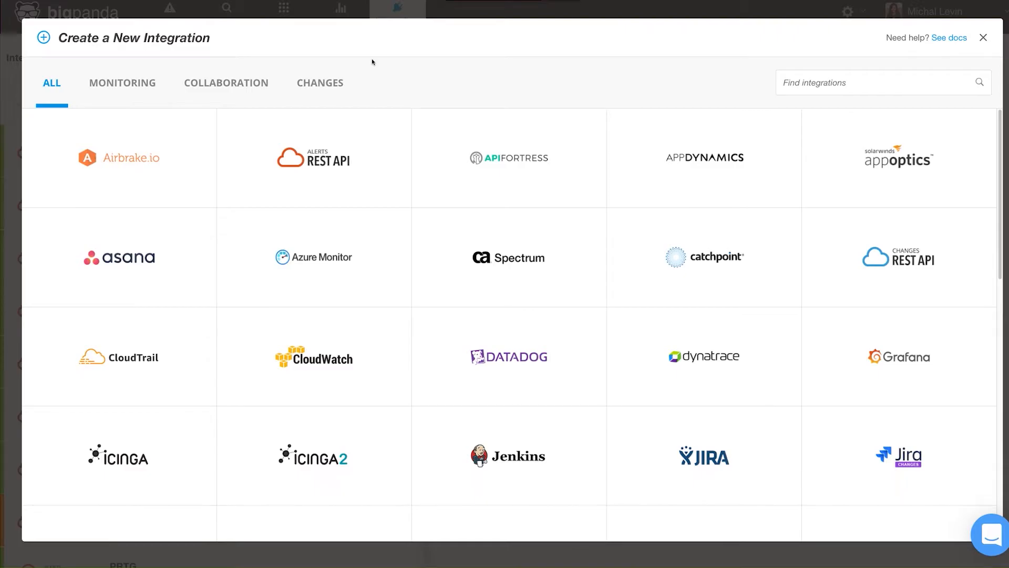
Browse the monitoring, collaboration and changes integration categories and start the ServiceNow Changes integration
click(142, 83)
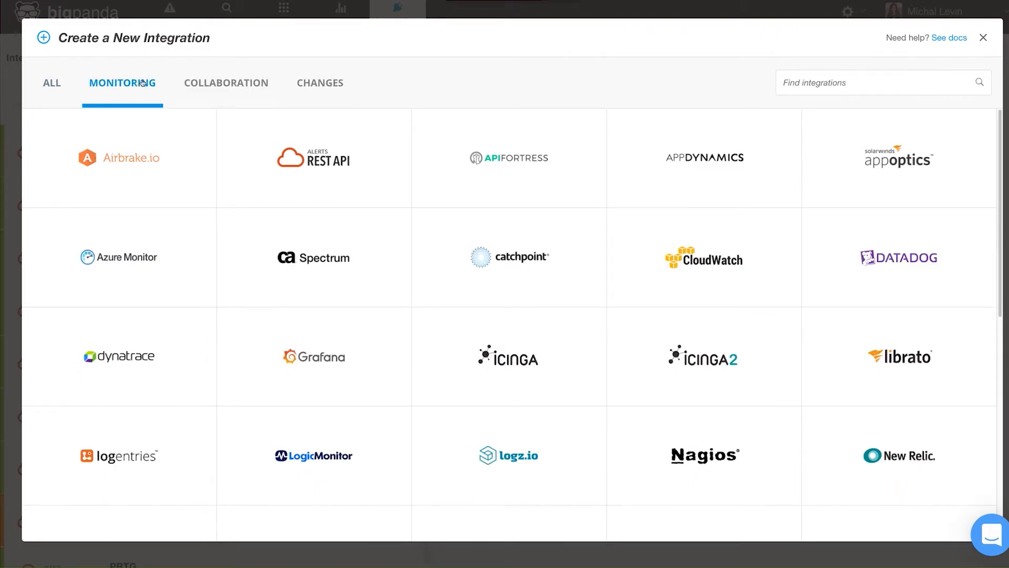
click(203, 89)
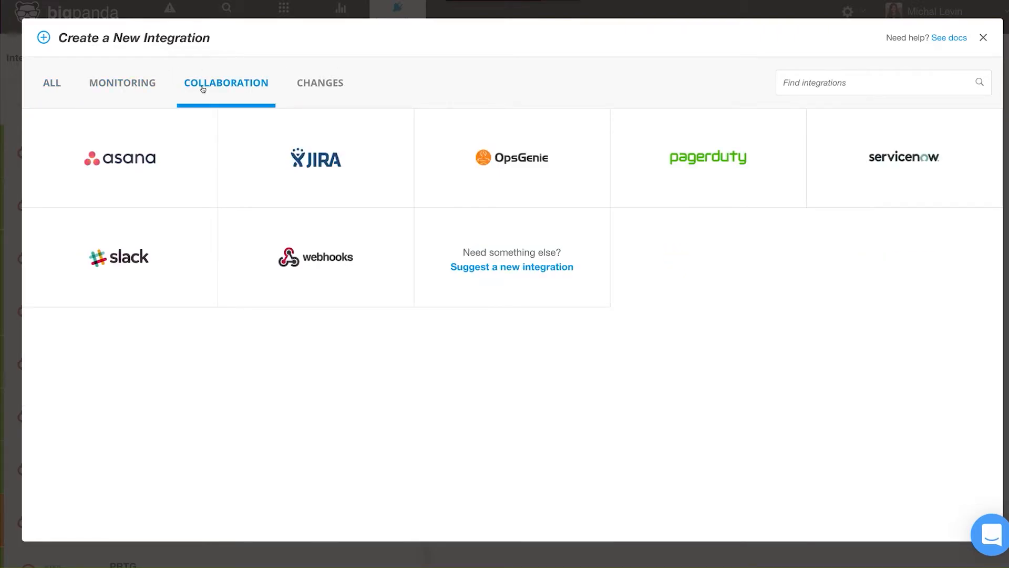
click(310, 88)
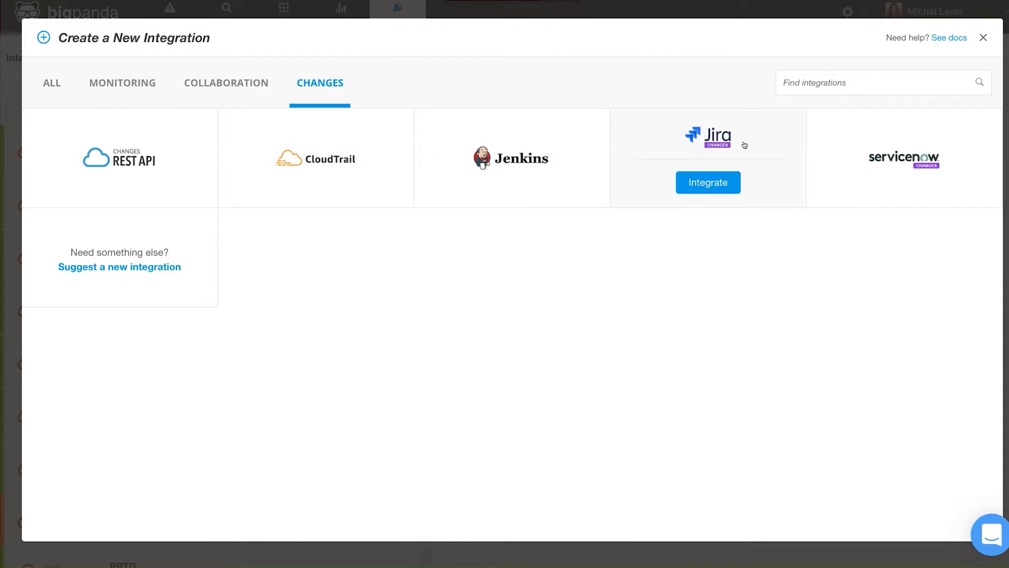
mouse_move(895, 182)
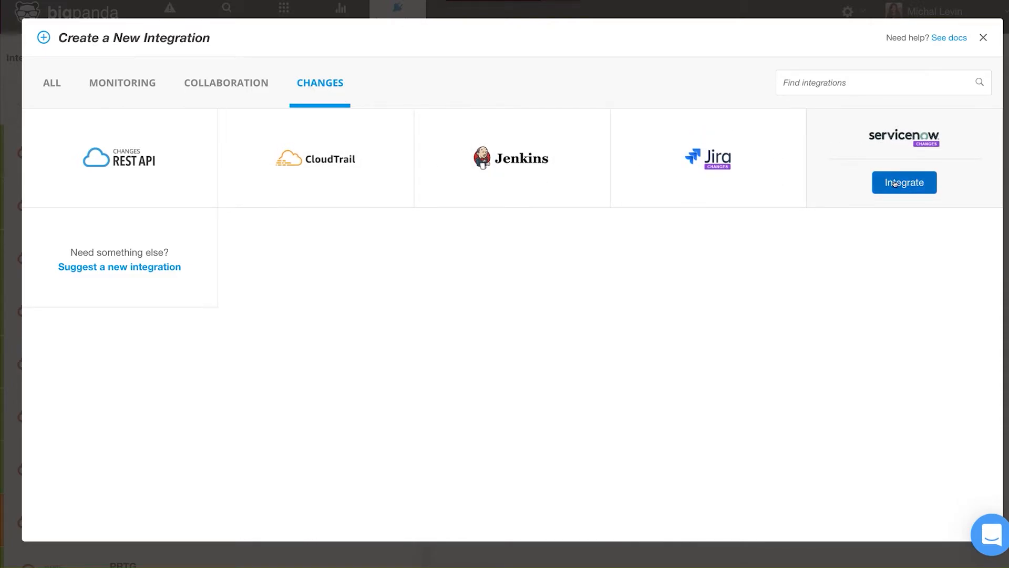
click(895, 183)
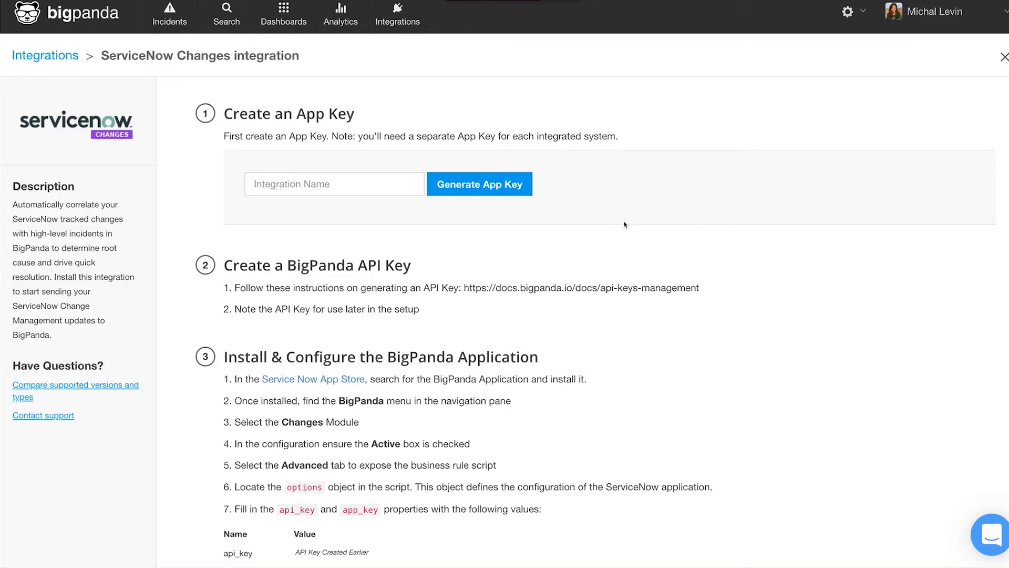
Generate an app key for an integration named "ServiceNow Changes"
click(355, 186)
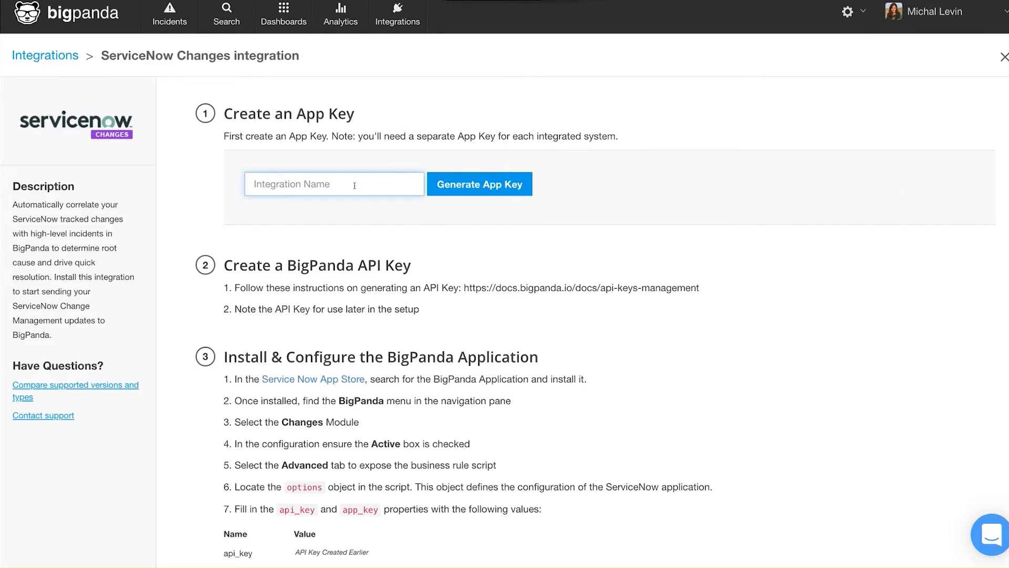
text(ServiceNow Changes)
click(451, 187)
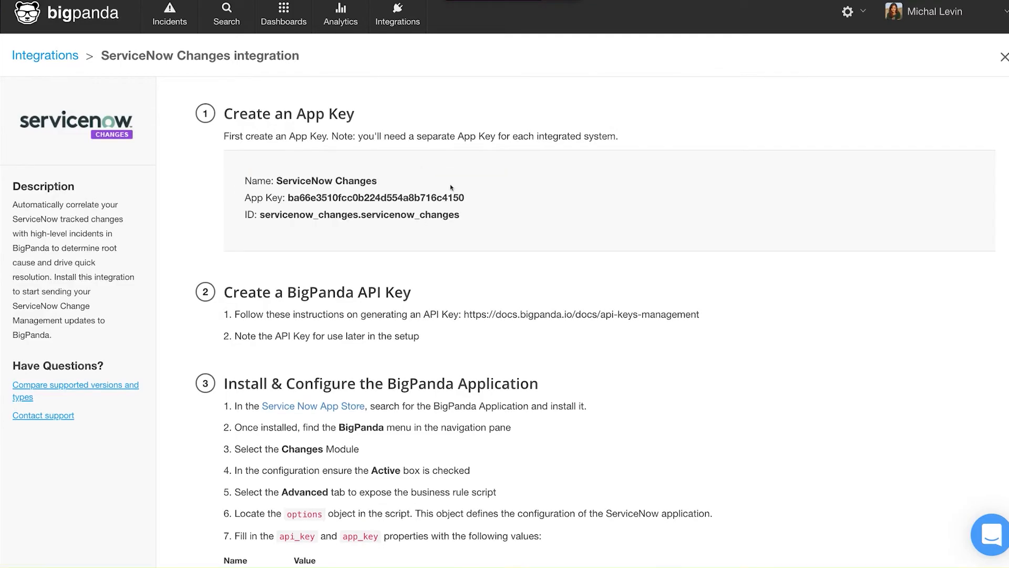
Copy the generated app key into the app_key line of the Untitled text document
double_click(432, 197)
key(cmd+c)
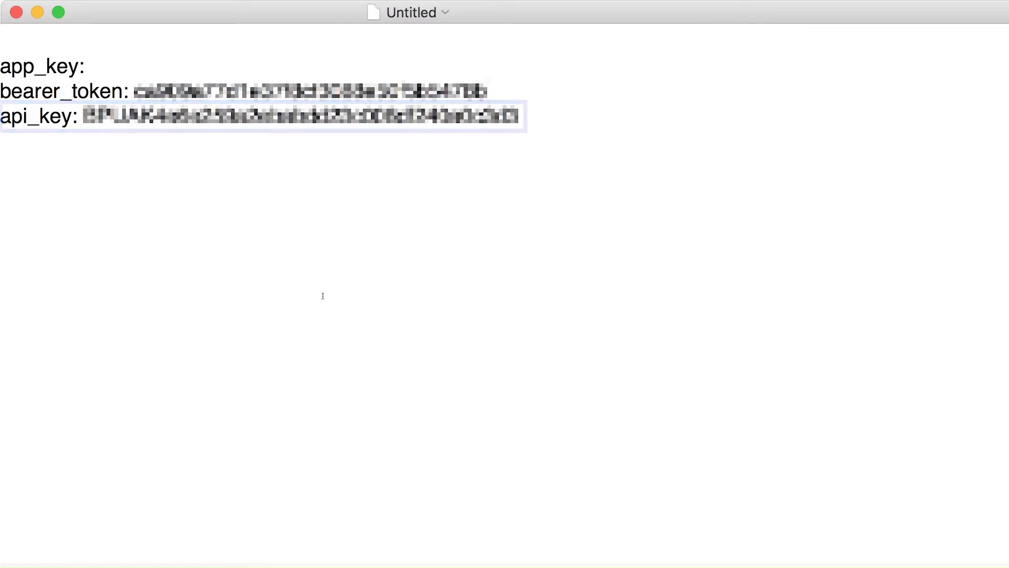
click(144, 69)
key(cmd+v)
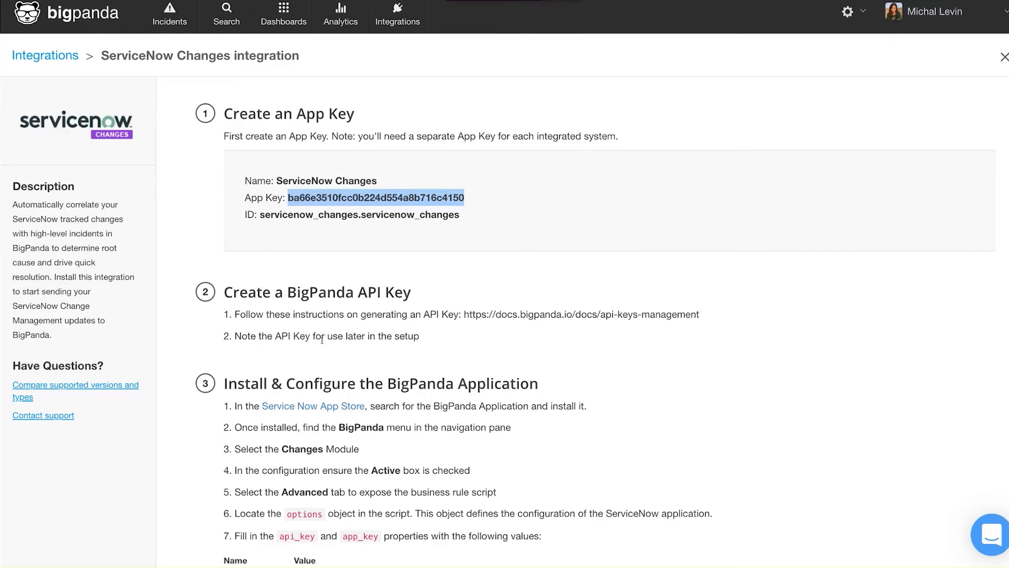
Search the ServiceNow Store for "bigpanda" and open the BigPanda integration listing
click(303, 409)
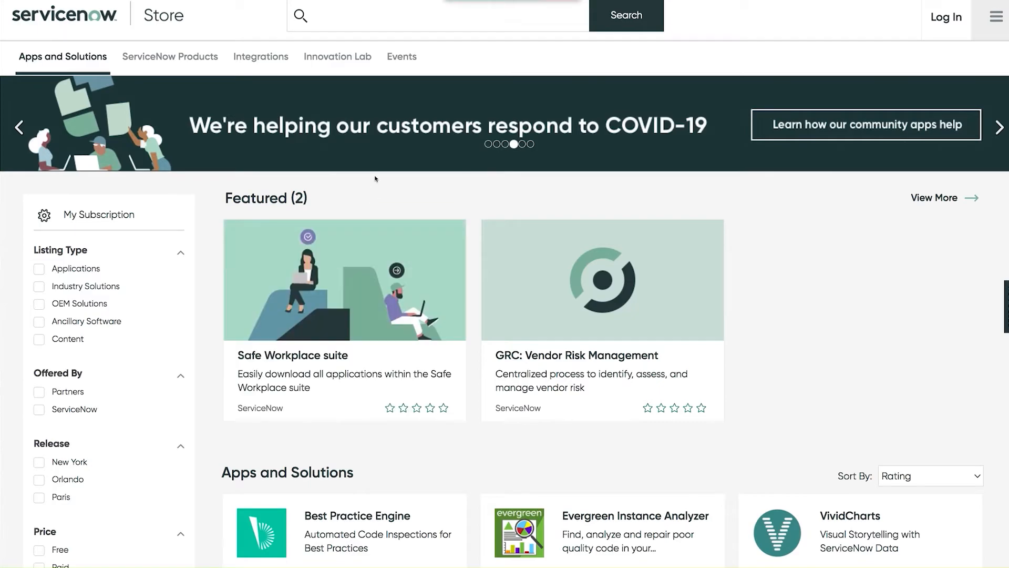
click(396, 15)
text(bigpanda)
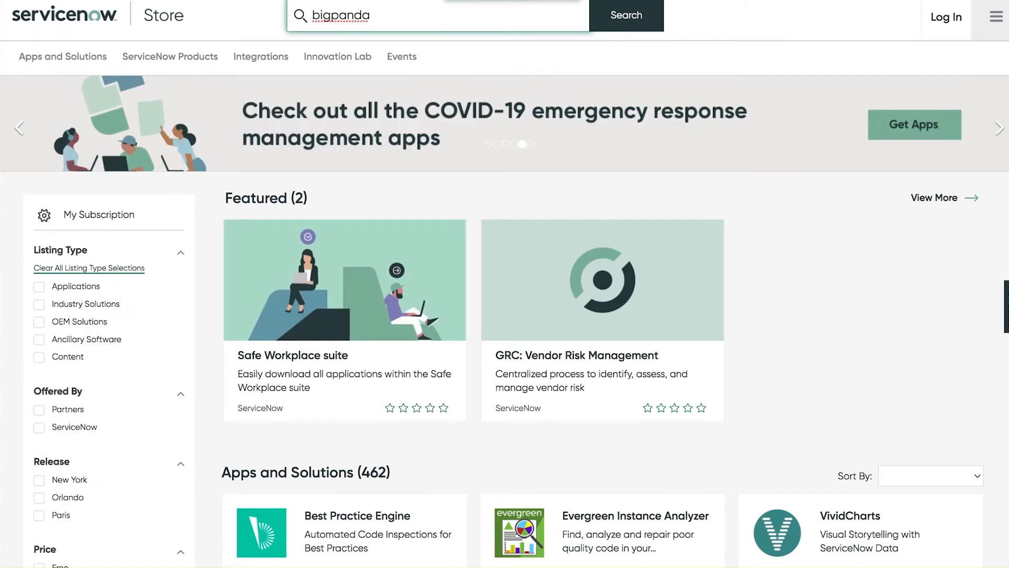
key(Return)
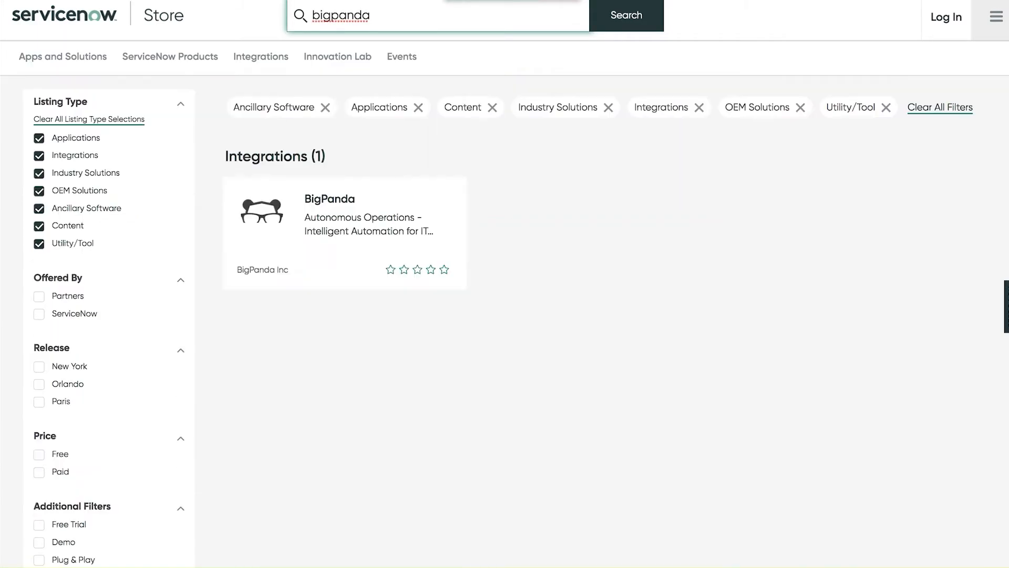
click(340, 201)
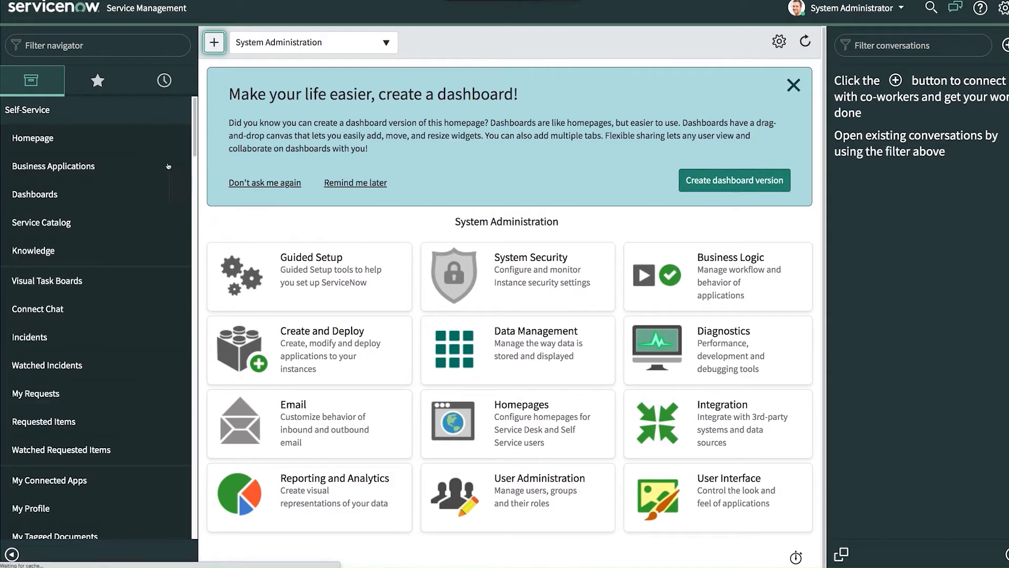
In the ServiceNow instance, filter the navigator for "bigpanda" and open BigPanda's Configuration page
click(61, 47)
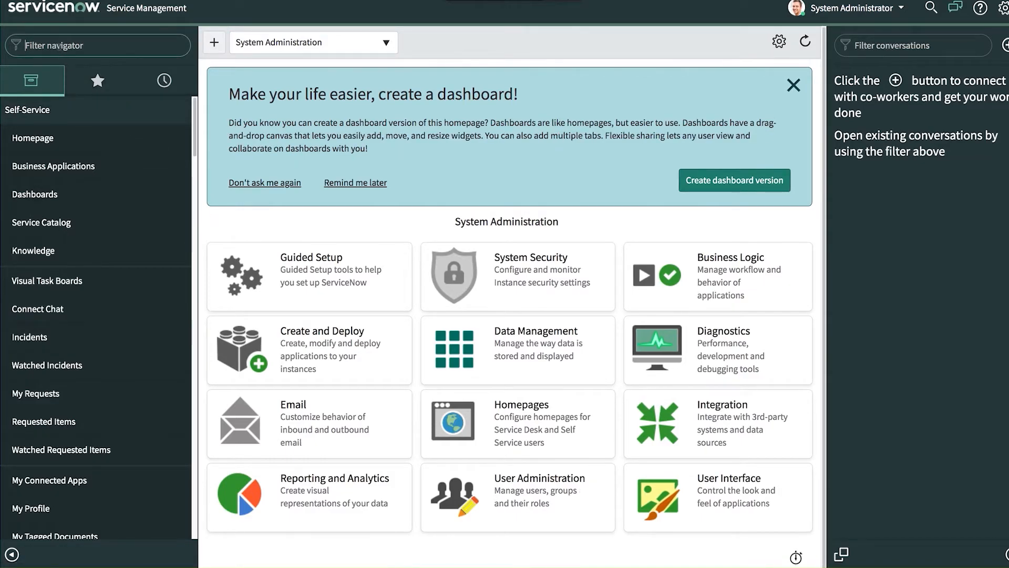
text(bigpanda)
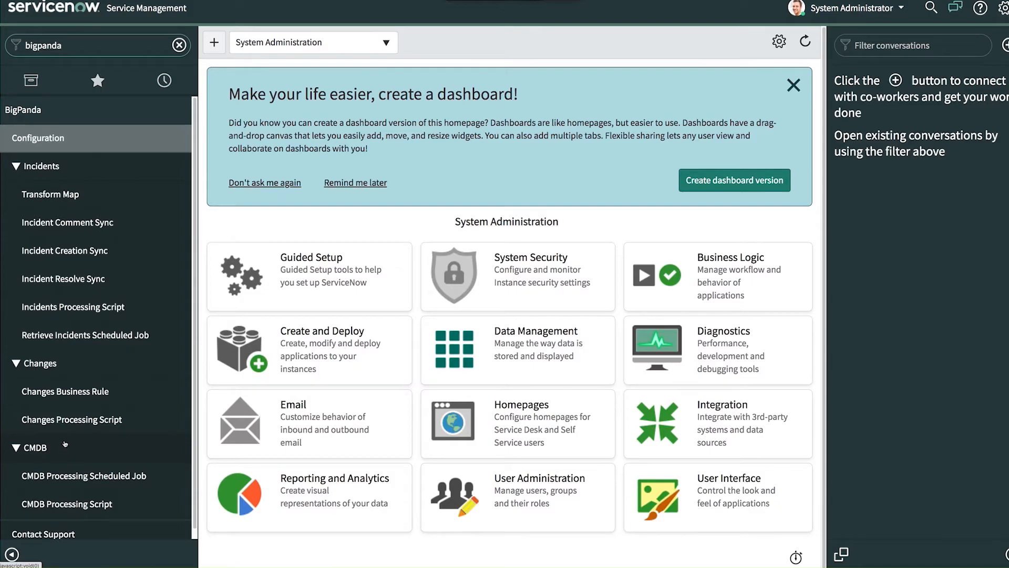
click(40, 149)
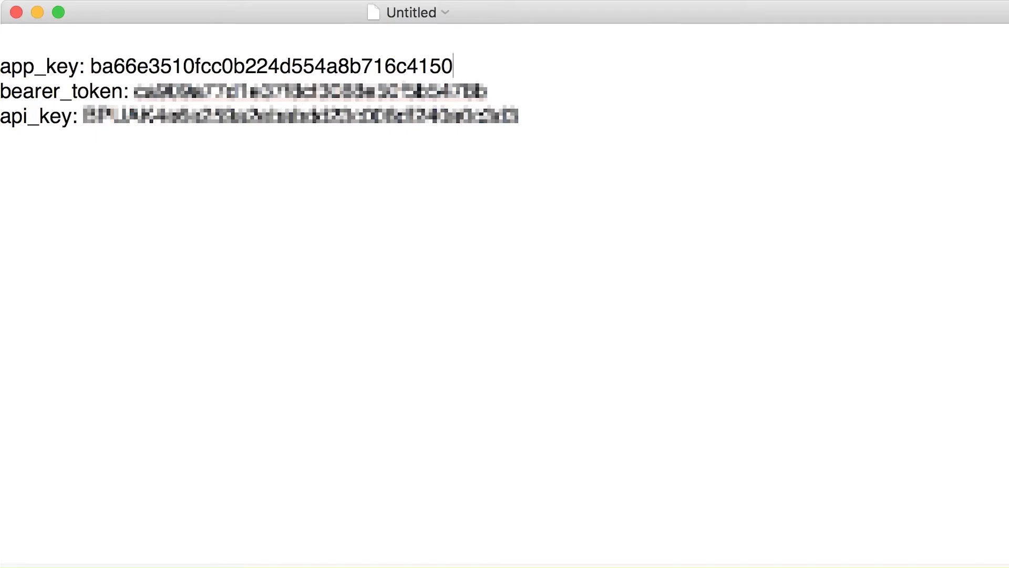
Copy the saved credentials from the text document into the Bearer Token, Changes App Key and API Key fields of the BigPanda configuration
double_click(310, 91)
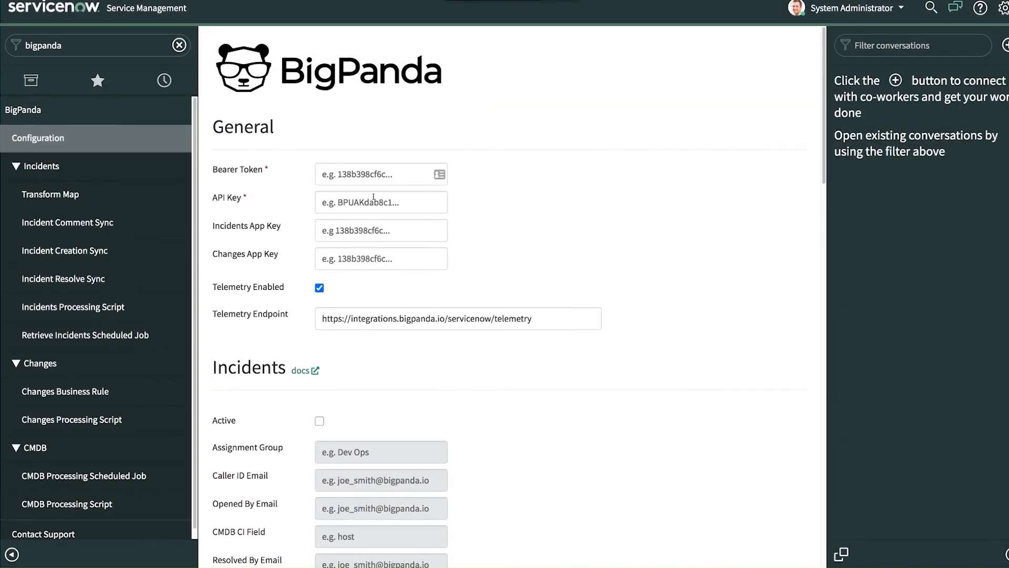
click(370, 178)
click(370, 178)
key(super+v)
click(343, 260)
key(super+v)
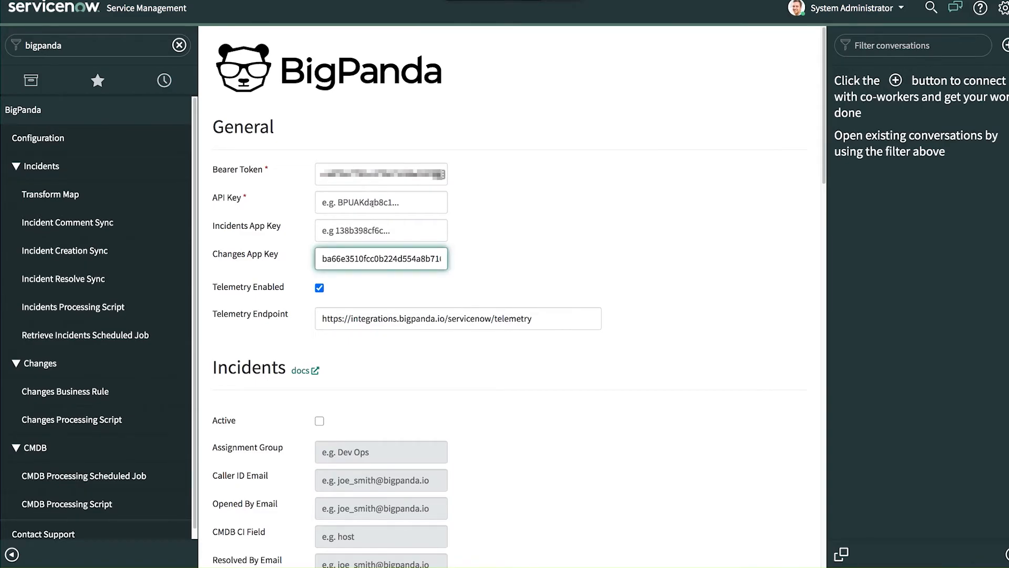
click(372, 204)
key(super+v)
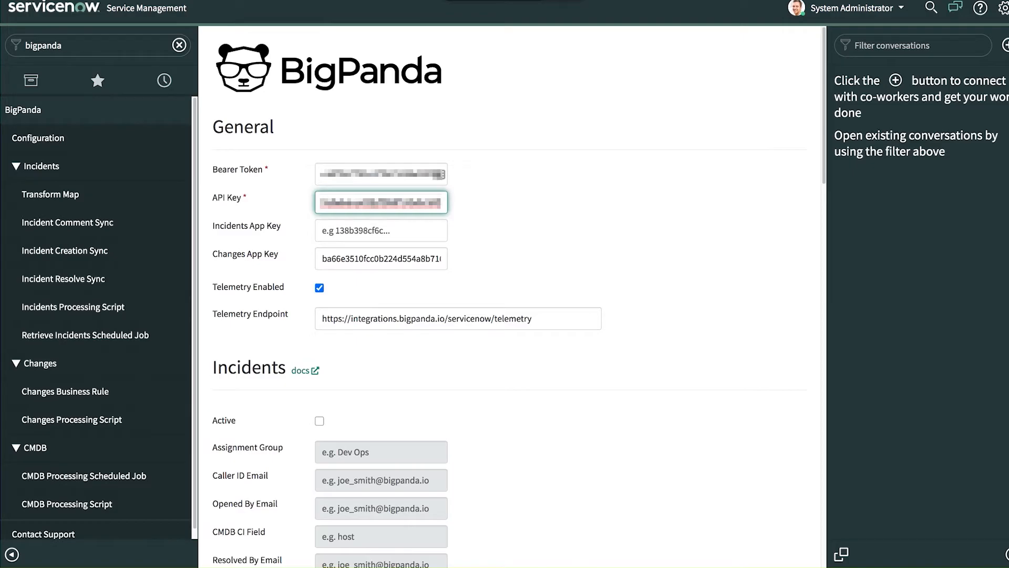
Activate the Changes section with its default field and status mappings, and submit the BigPanda configuration
scroll(518, 243, down, 10)
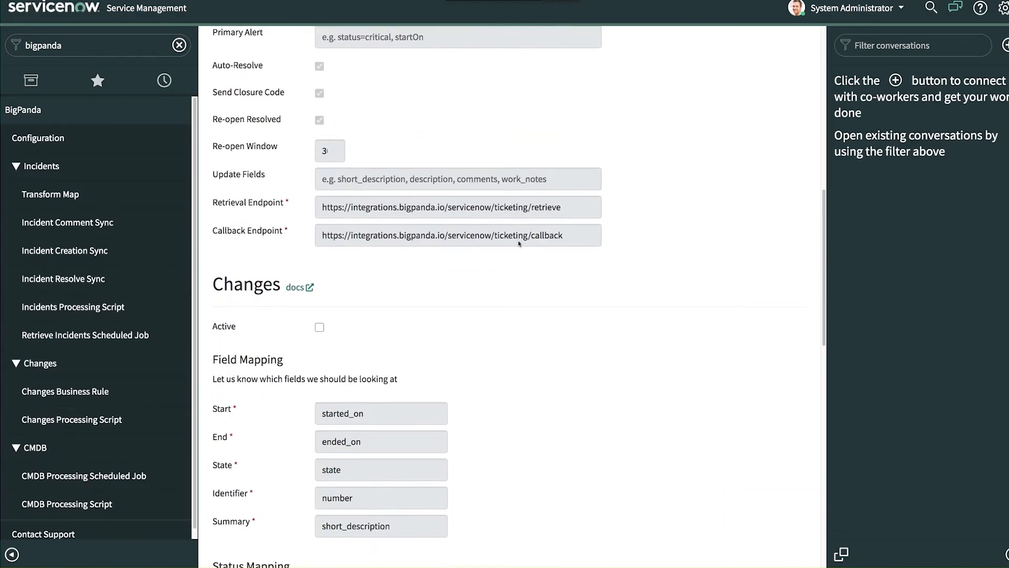
click(319, 320)
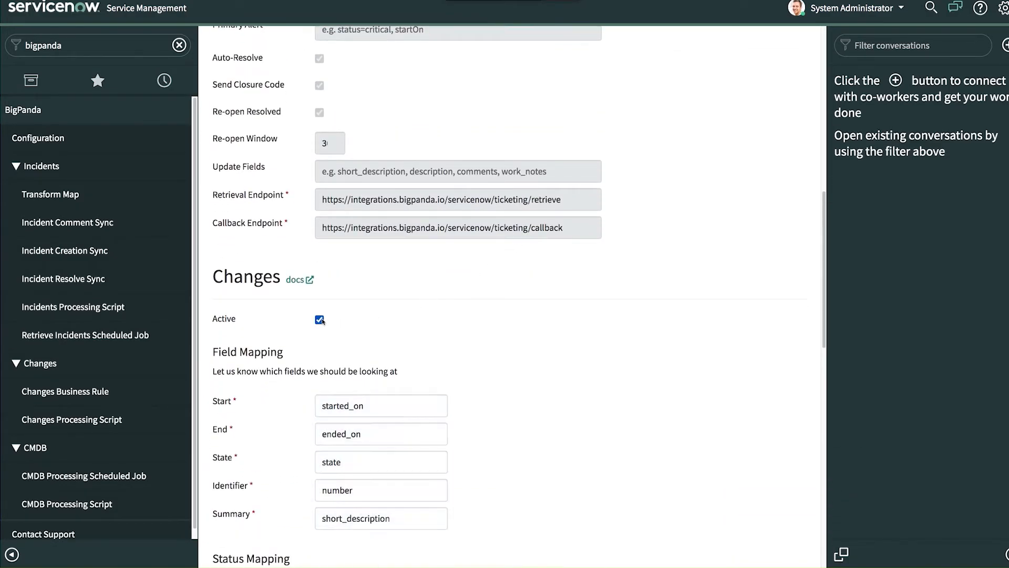
scroll(506, 389, down, 3)
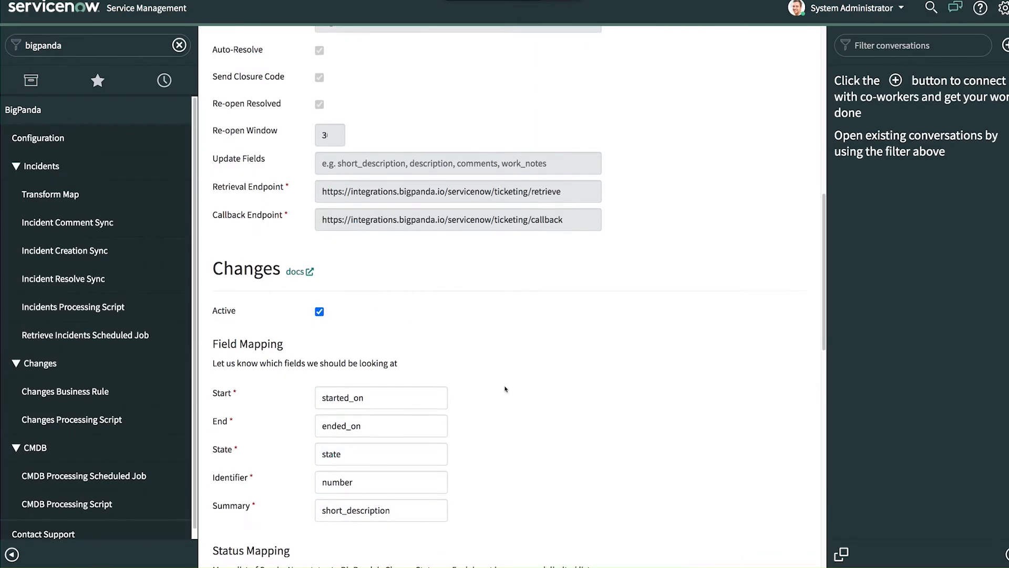
scroll(505, 389, down, 4)
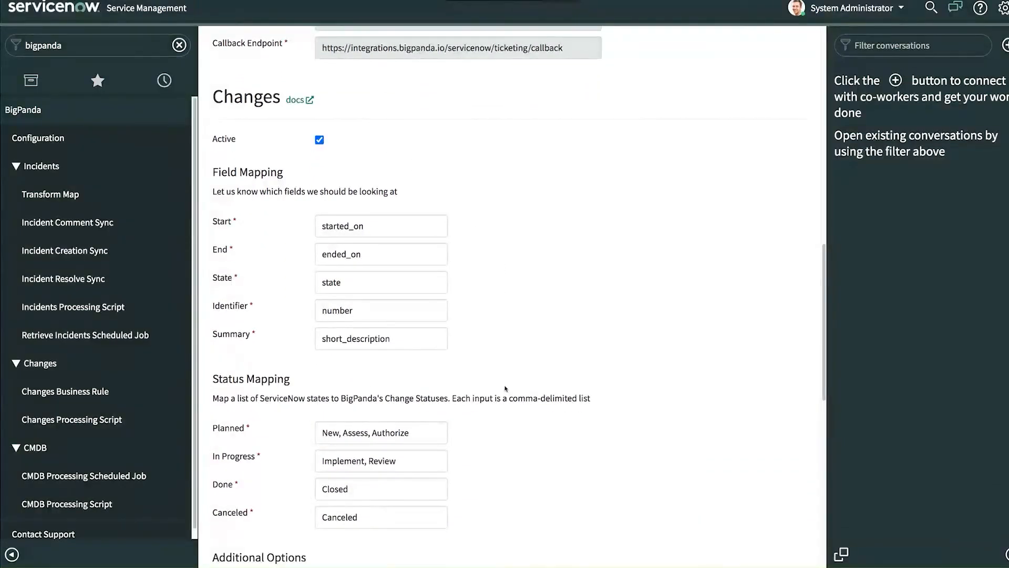
scroll(506, 389, down, 2)
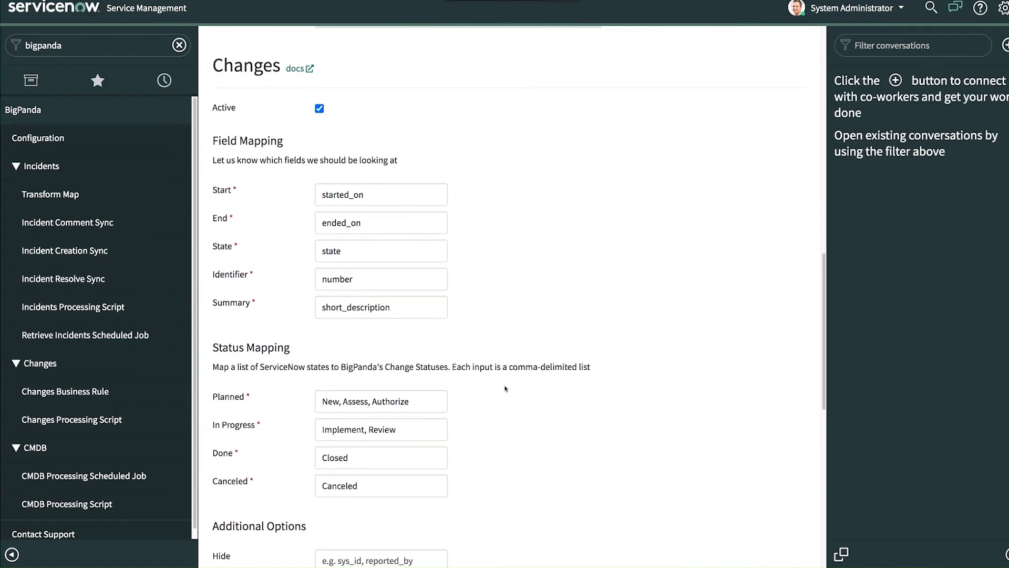
scroll(506, 389, down, 4)
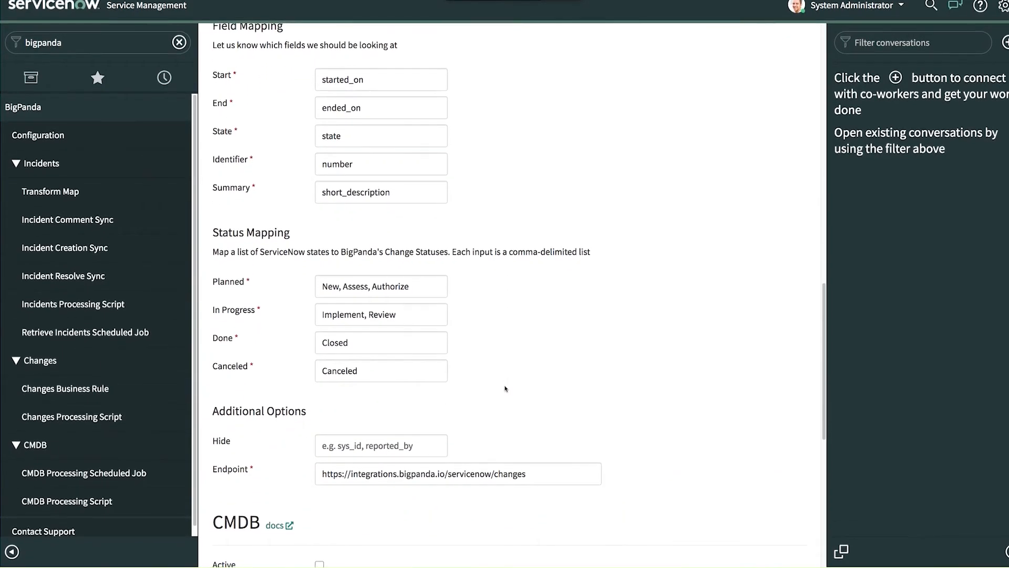
scroll(505, 389, down, 4)
scroll(505, 387, down, 14)
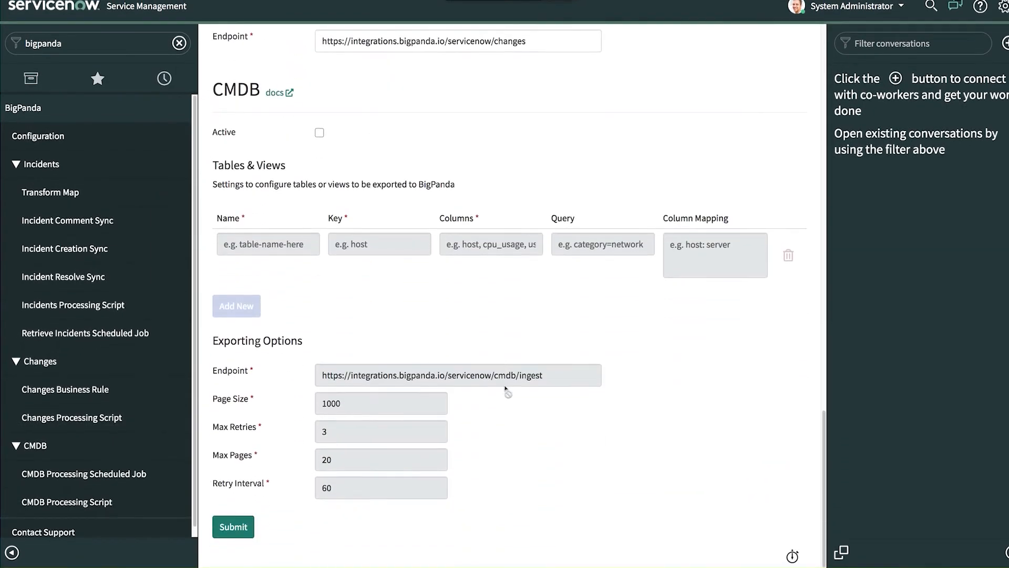
click(252, 528)
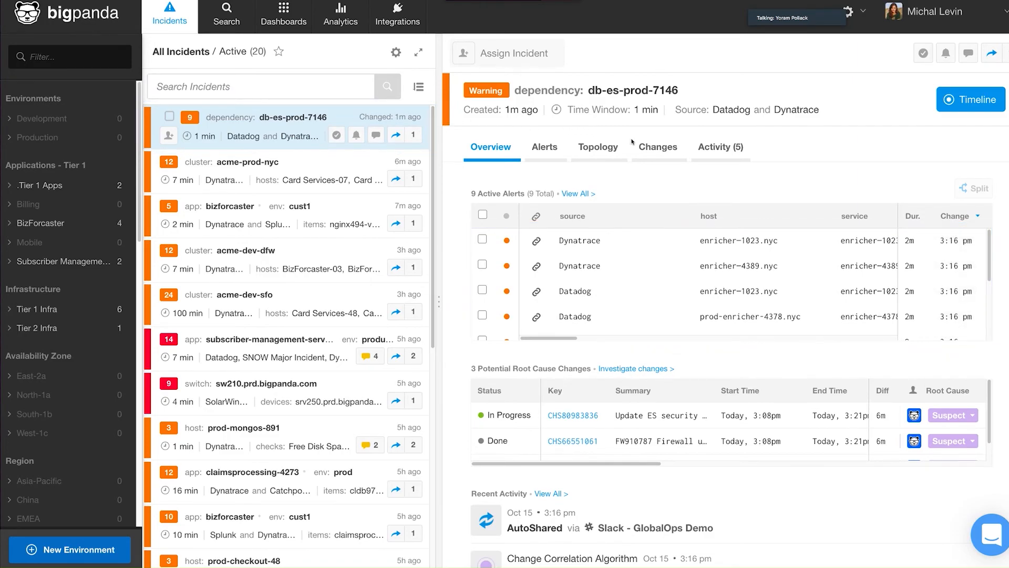
In BigPanda, view the db-es-prod-7146 incident's changes, open the details of CHG0000024 and follow its key link to ServiceNow
click(646, 149)
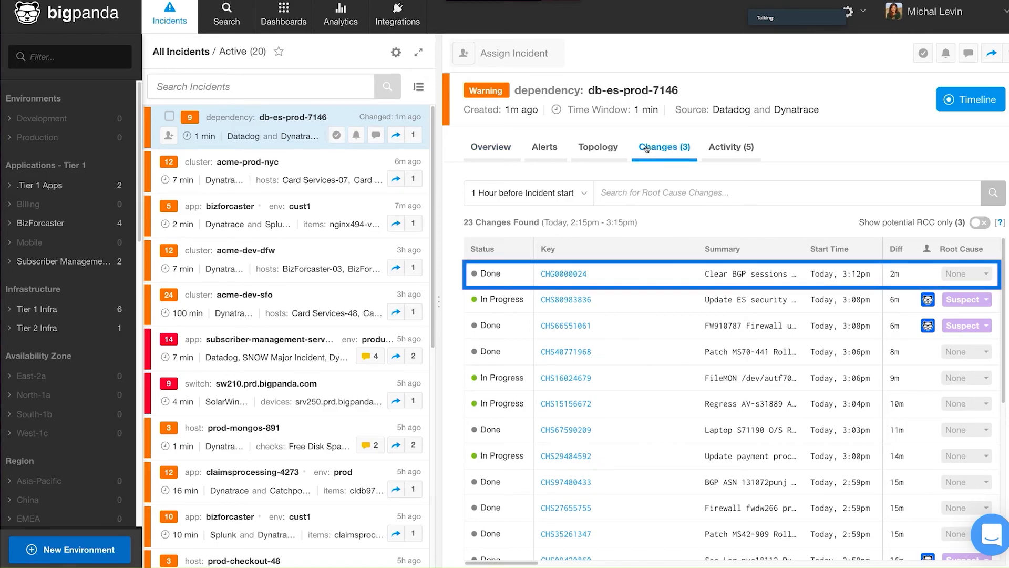
click(636, 279)
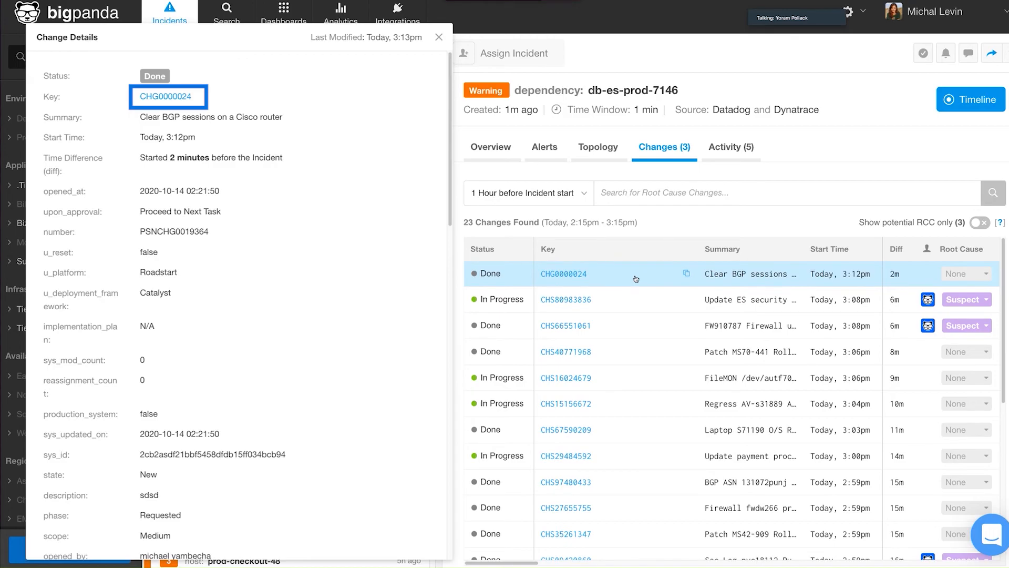
click(167, 97)
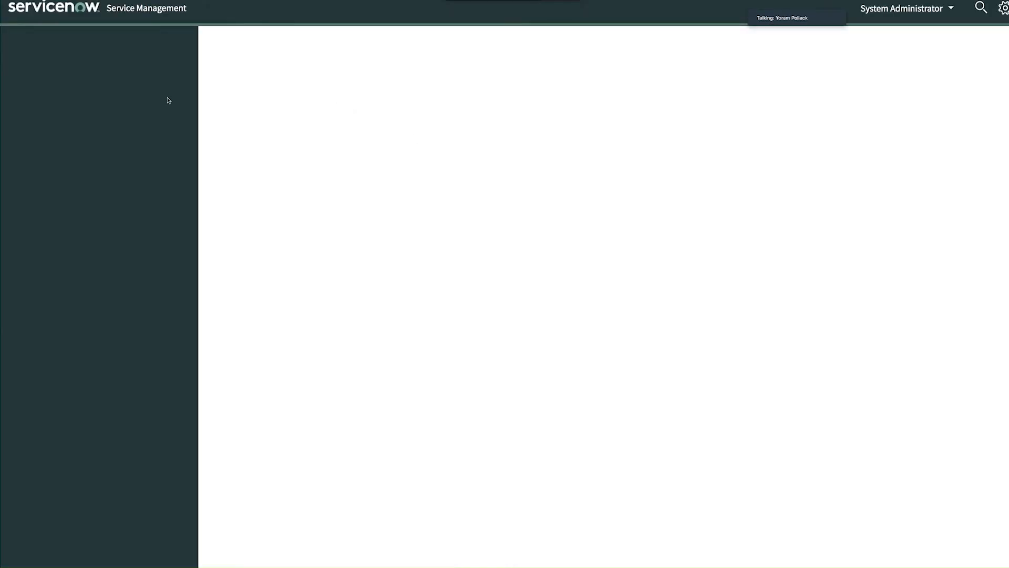